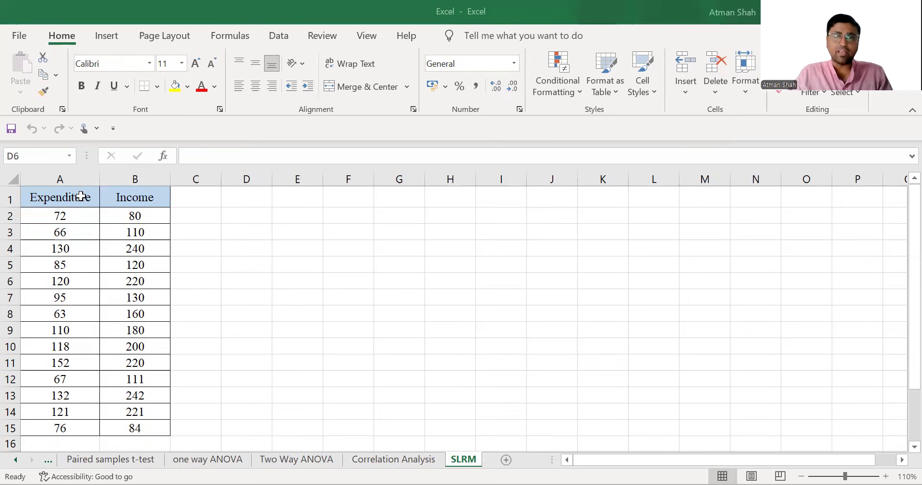
Select the Expenditure column and the Income column in turn to examine the two variables.
left_click(65, 197)
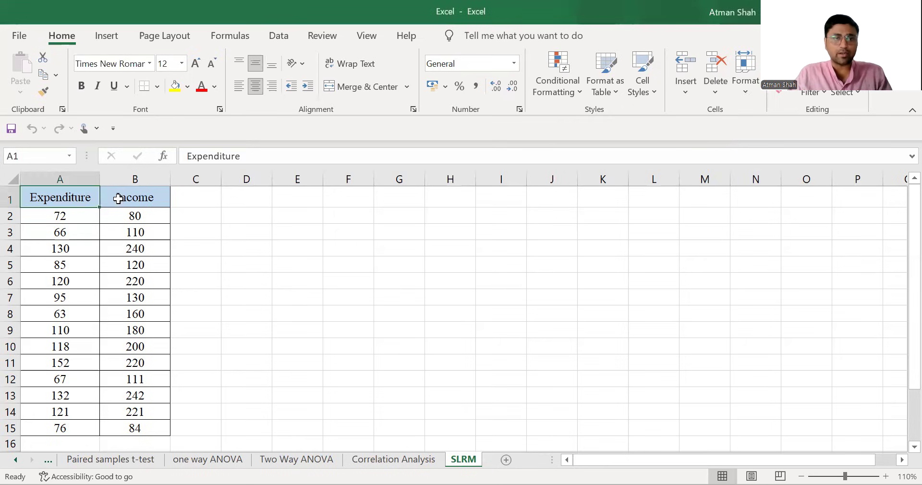
key("Right")
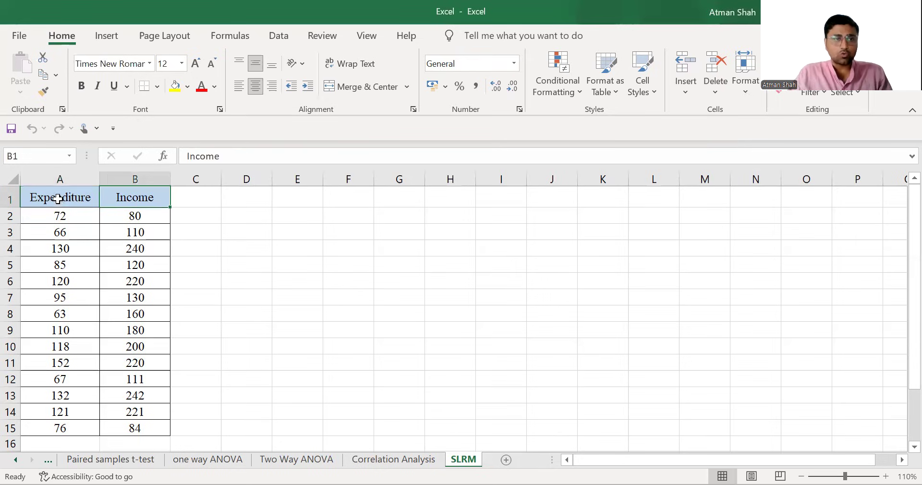
left_click_drag(58, 178, 72, 265)
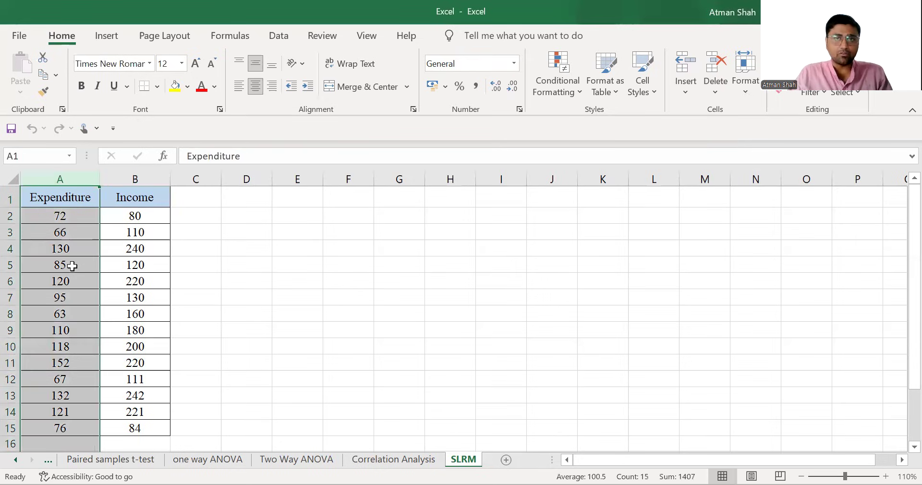
left_click(133, 179, "ctrl")
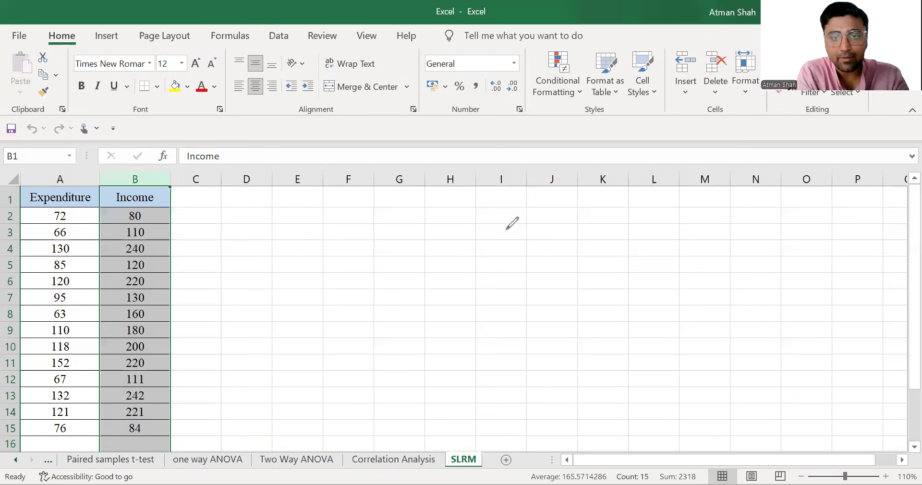
Handwrite the general regression equation "ŷ = α̂ + β̂x" in red in the empty cells around I3 to L3.
left_click_drag(494, 228, 502, 258)
mouse_move(496, 220)
left_mouse_down()
mouse_move(536, 237)
mouse_move(538, 229)
left_mouse_up()
mouse_move(565, 232)
left_mouse_down()
mouse_move(582, 222)
mouse_move(585, 248)
left_mouse_up()
left_click(608, 226)
mouse_move(573, 219)
left_mouse_down()
mouse_move(586, 217)
mouse_move(611, 245)
left_mouse_up()
mouse_move(603, 232)
left_mouse_down()
mouse_move(641, 240)
mouse_move(650, 222)
left_mouse_up()
mouse_move(670, 222)
left_mouse_down()
mouse_move(658, 242)
mouse_move(674, 241)
left_mouse_up()
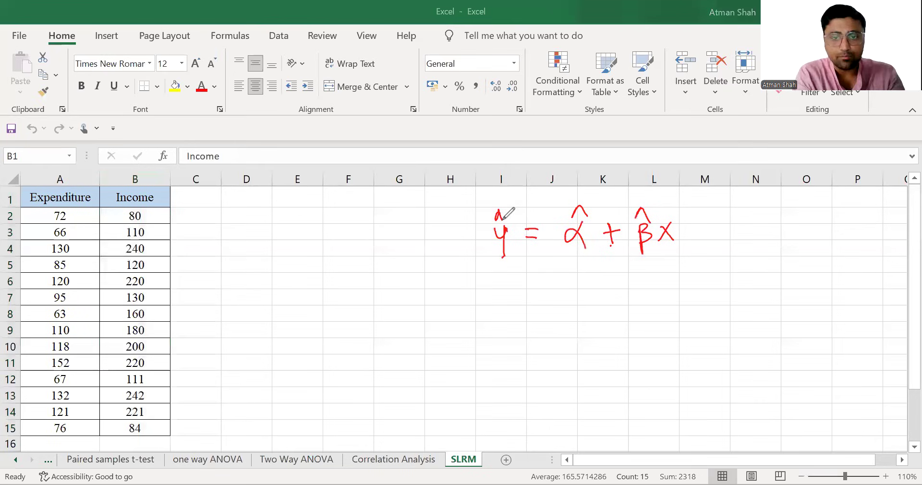
Handwrite the specific model "Ê = α̂ + β̂ (Income)" in red below the general equation.
left_click_drag(507, 295, 507, 323)
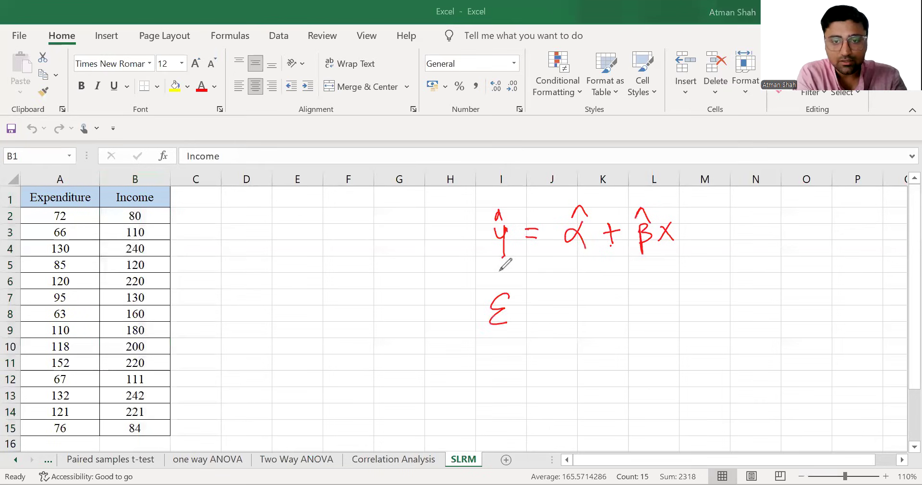
left_click_drag(491, 284, 548, 303)
left_click_drag(531, 311, 552, 311)
left_click_drag(575, 285, 582, 274)
mouse_move(587, 299)
left_mouse_down()
mouse_move(589, 321)
mouse_move(621, 308)
left_mouse_up()
left_click_drag(611, 298, 608, 321)
left_click_drag(627, 300, 631, 319)
mouse_move(626, 287)
left_mouse_down()
mouse_move(642, 287)
mouse_move(664, 317)
left_mouse_up()
left_click_drag(662, 291, 683, 288)
mouse_move(674, 290)
left_mouse_down()
mouse_move(677, 312)
mouse_move(682, 296)
left_mouse_up()
left_click_drag(682, 303, 701, 301)
left_click_drag(705, 291, 734, 296)
mouse_move(737, 303)
left_mouse_down()
mouse_move(757, 287)
mouse_move(765, 299)
left_mouse_up()
left_click_drag(766, 273, 761, 315)
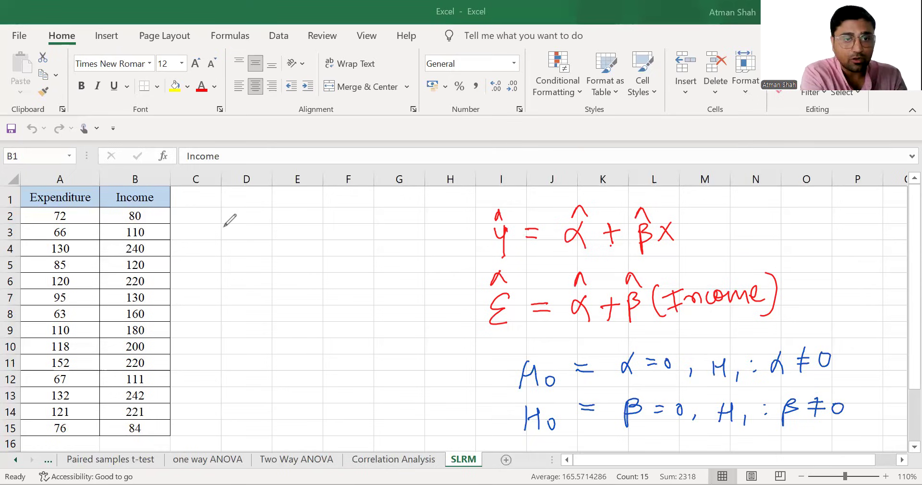
Handwrite the underlined heading "ANOVA :" in blue beside the data table.
mouse_move(226, 221)
left_mouse_down()
mouse_move(234, 244)
mouse_move(260, 224)
left_mouse_up()
left_click_drag(269, 228, 270, 228)
left_click_drag(277, 226, 310, 245)
left_click_drag(301, 235, 313, 235)
left_click_drag(228, 248, 336, 249)
left_click(329, 222)
left_click(330, 236)
Handwrite the start of the null hypothesis, "H0 : This model is not better than", in blue under the ANOVA heading.
mouse_move(209, 287)
left_mouse_down()
mouse_move(209, 313)
mouse_move(221, 311)
left_mouse_up()
left_click(207, 302)
left_click(250, 290)
left_click_drag(230, 300, 283, 308)
left_click(273, 290)
left_click_drag(251, 307, 251, 312)
left_click_drag(294, 285, 306, 308)
left_click_drag(311, 295, 312, 308)
mouse_move(325, 291)
left_mouse_down()
mouse_move(321, 308)
mouse_move(364, 300)
left_mouse_up()
left_click_drag(369, 297, 410, 283)
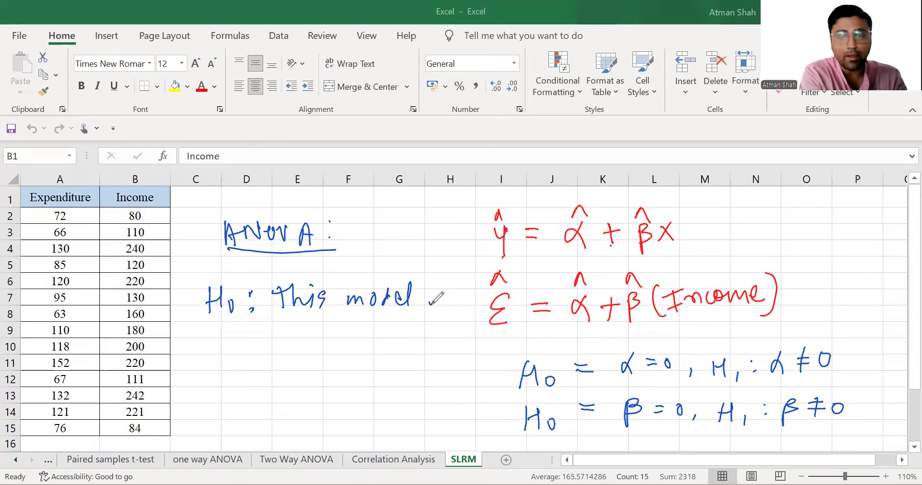
mouse_move(430, 290)
left_mouse_down()
mouse_move(437, 305)
mouse_move(453, 301)
left_mouse_up()
left_click(435, 276)
mouse_move(287, 343)
left_mouse_down()
mouse_move(310, 331)
mouse_move(359, 344)
mouse_move(403, 331)
mouse_move(476, 332)
left_mouse_up()
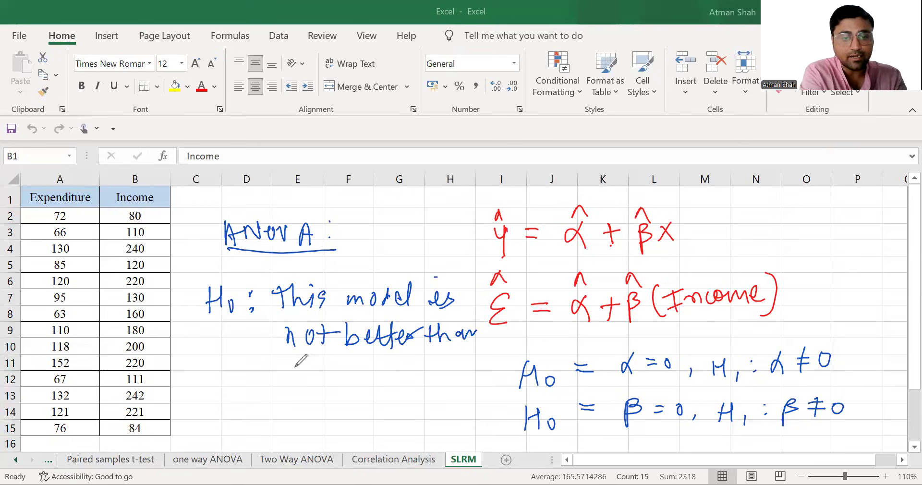
Complete the handwritten null hypothesis with "intercept only model.".
left_click_drag(292, 375, 293, 390)
left_click_drag(294, 363, 297, 365)
left_click_drag(301, 390, 330, 388)
left_click_drag(318, 376, 340, 373)
mouse_move(340, 376)
left_mouse_down()
mouse_move(354, 384)
mouse_move(371, 370)
left_mouse_up()
left_click_drag(384, 371, 379, 384)
left_click_drag(388, 371, 401, 390)
left_click_drag(412, 363, 413, 384)
left_click_drag(406, 371, 420, 367)
left_click_drag(438, 369, 437, 380)
mouse_move(446, 379)
left_mouse_down()
mouse_move(471, 375)
mouse_move(473, 389)
left_mouse_up()
left_click_drag(338, 425, 377, 411)
left_click_drag(381, 408, 391, 414)
mouse_move(400, 408)
left_mouse_down()
mouse_move(398, 420)
mouse_move(408, 420)
left_mouse_up()
left_click_drag(414, 414, 429, 401)
left_click(444, 416)
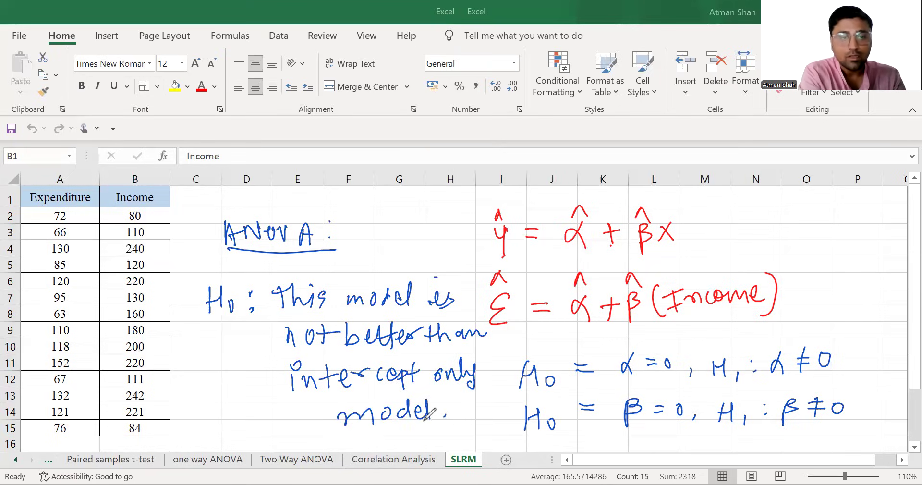
Handwrite the label "H1 :" for the alternative hypothesis below the null hypothesis.
mouse_move(196, 414)
left_mouse_down()
mouse_move(196, 431)
mouse_move(213, 419)
left_mouse_up()
left_click_drag(213, 412, 214, 434)
mouse_move(221, 427)
left_mouse_down()
mouse_move(222, 437)
mouse_move(237, 416)
left_mouse_up()
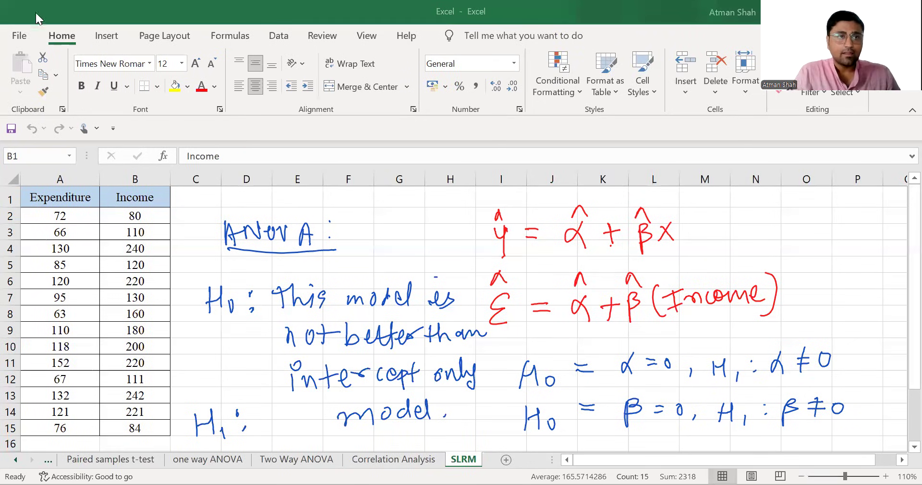
Set up a Regression analysis with A1:A15 as the Y range and B1:B15 as the X range.
left_click(274, 36)
left_click(746, 57)
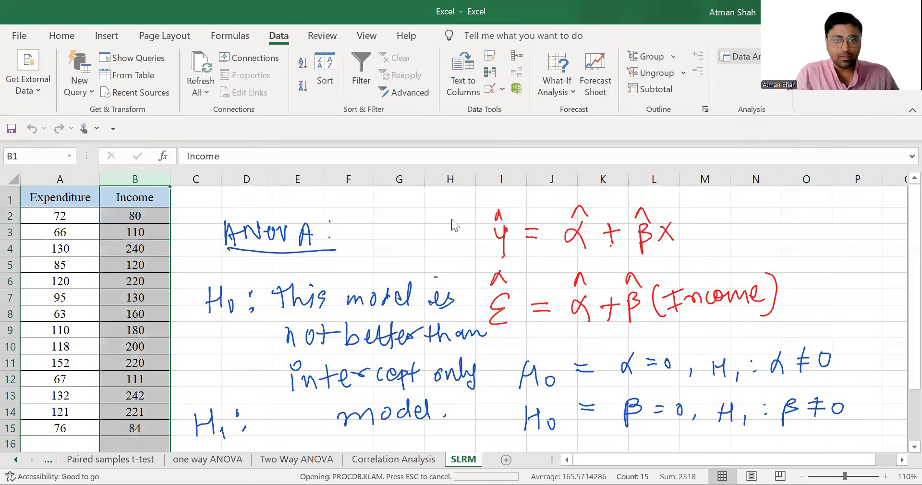
left_click(356, 220)
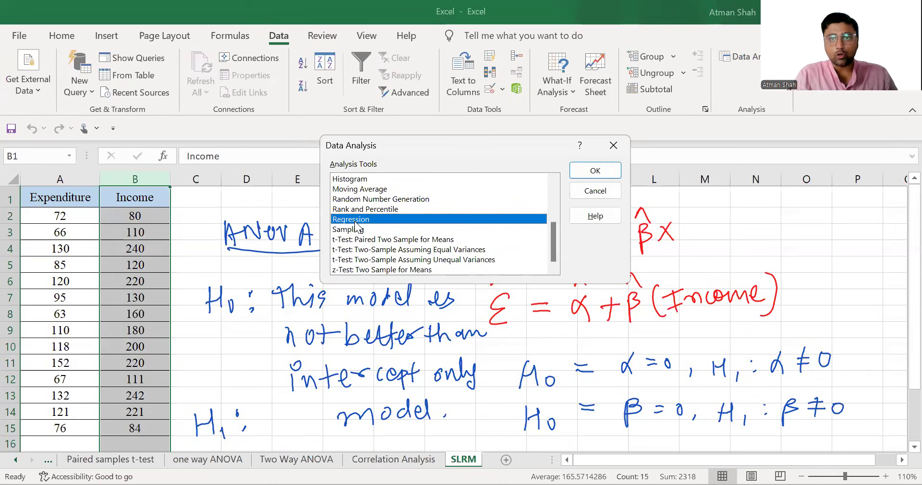
key("Return")
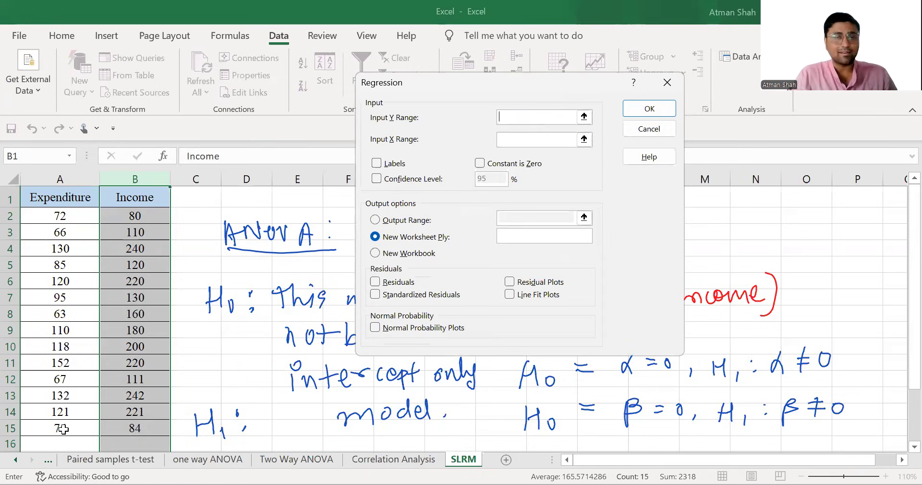
left_click(525, 140)
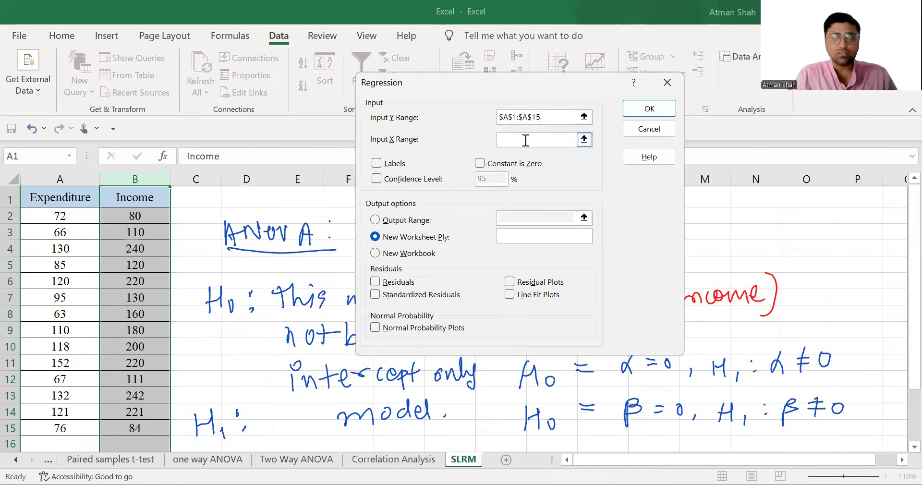
left_click_drag(149, 200, 138, 424)
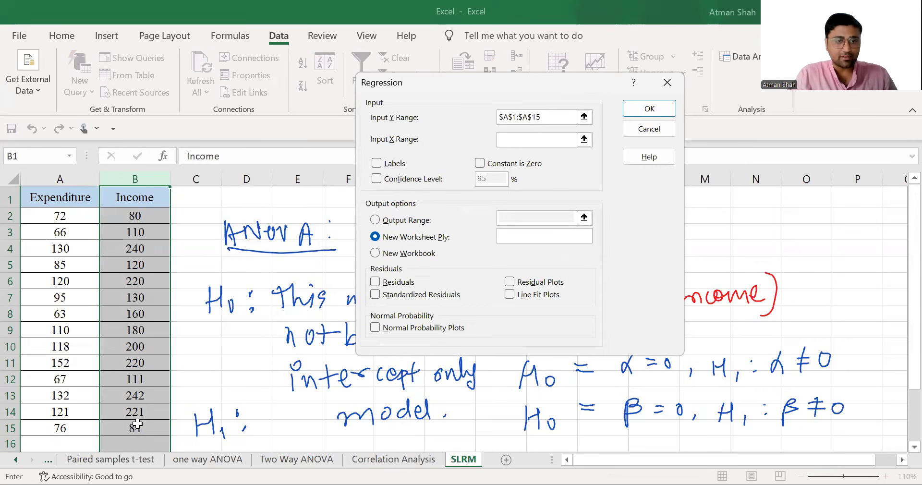
Treat the first row as labels, set the output range to E1 and run the regression.
left_click(377, 163)
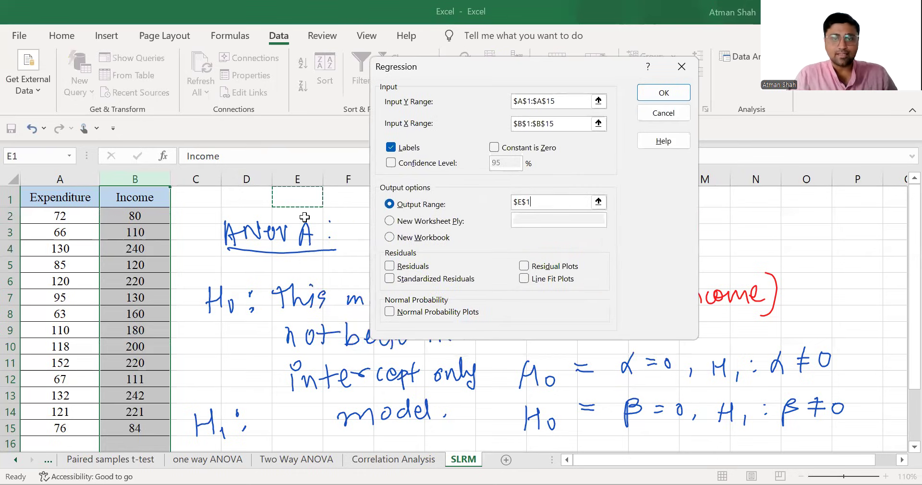
left_click(650, 94)
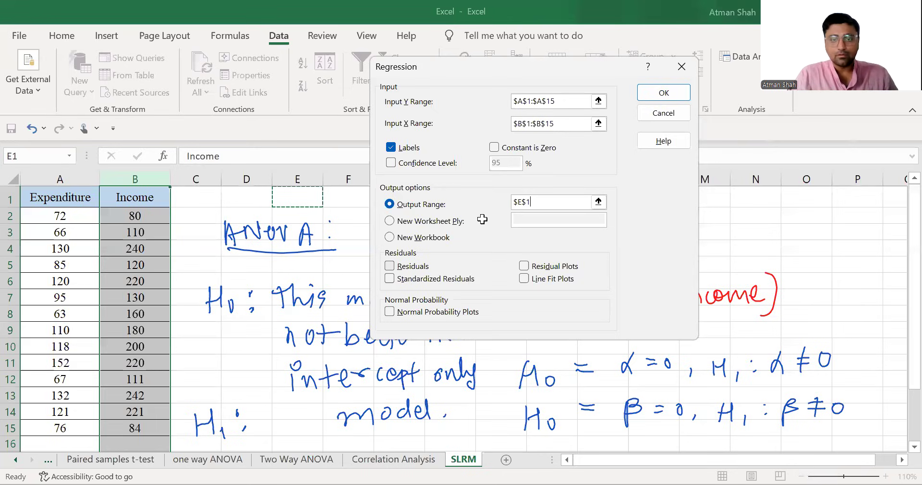
key("Return")
Autofit columns F and J of the regression output to their contents.
scroll(344, 212, "up", 1)
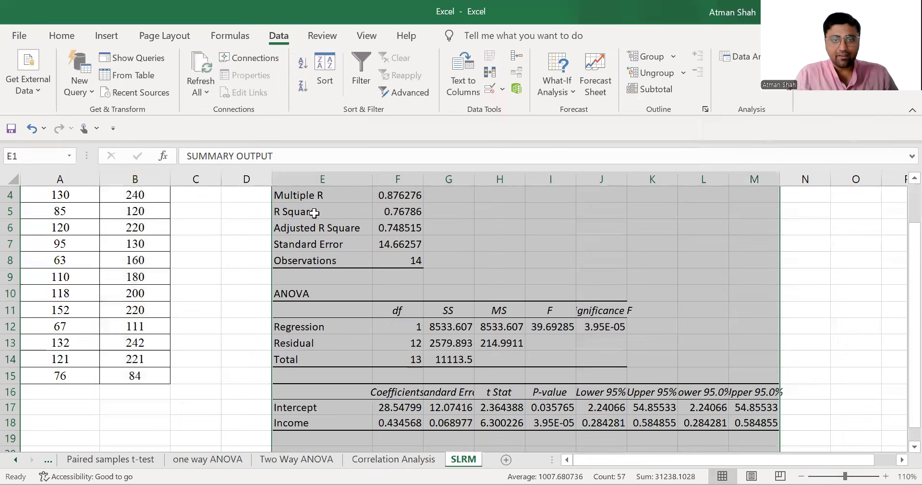
scroll(313, 238, "up", 1)
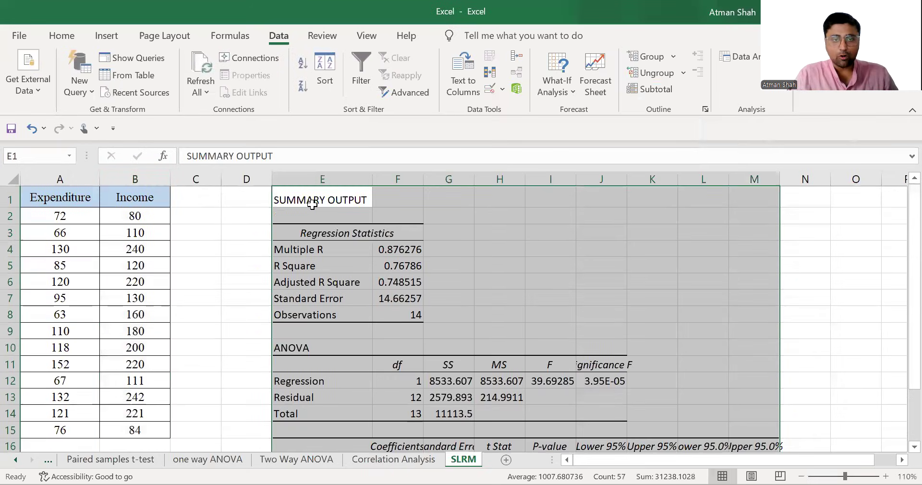
left_click(309, 235)
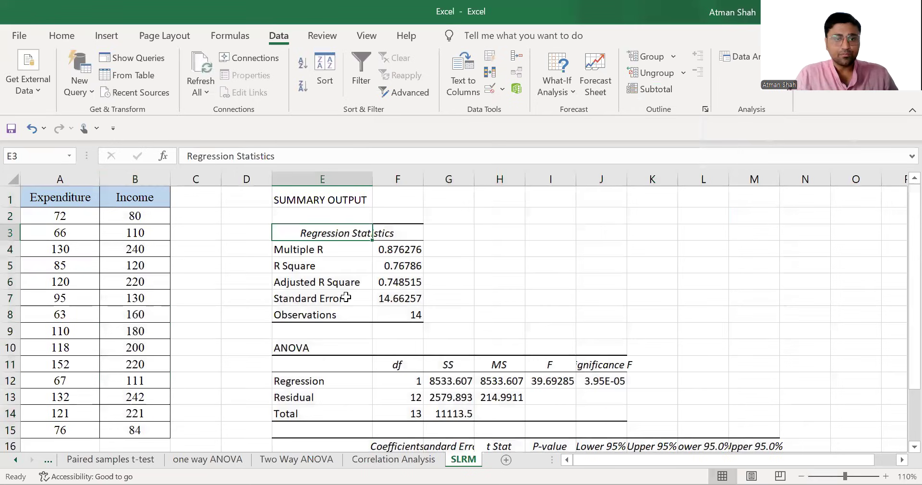
left_click(336, 350)
scroll(336, 350, "down", 2)
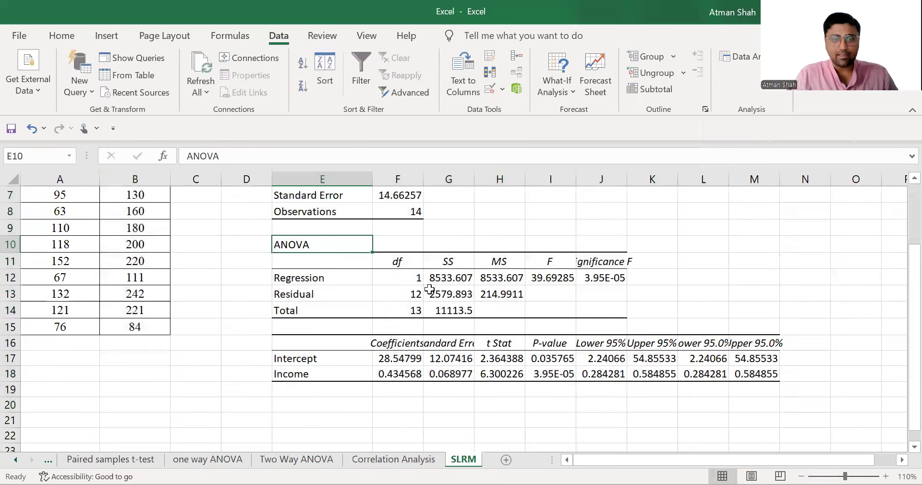
scroll(367, 312, "down", 1)
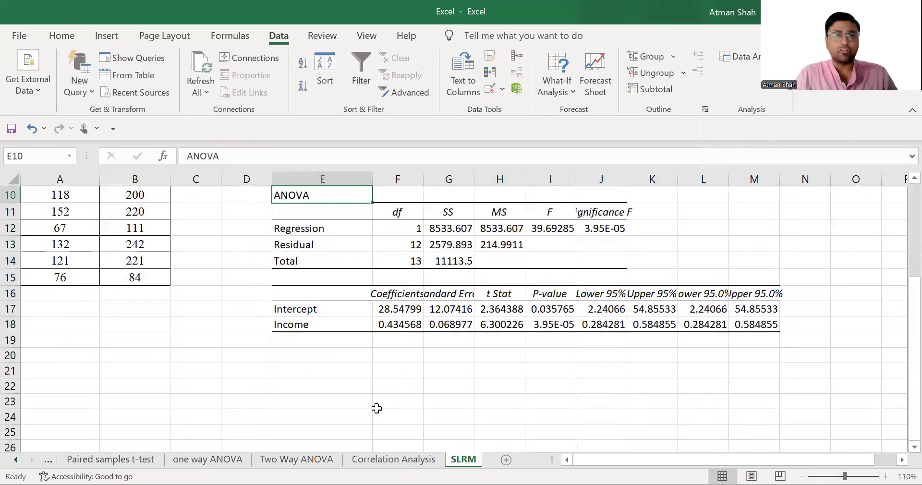
double_click(424, 179)
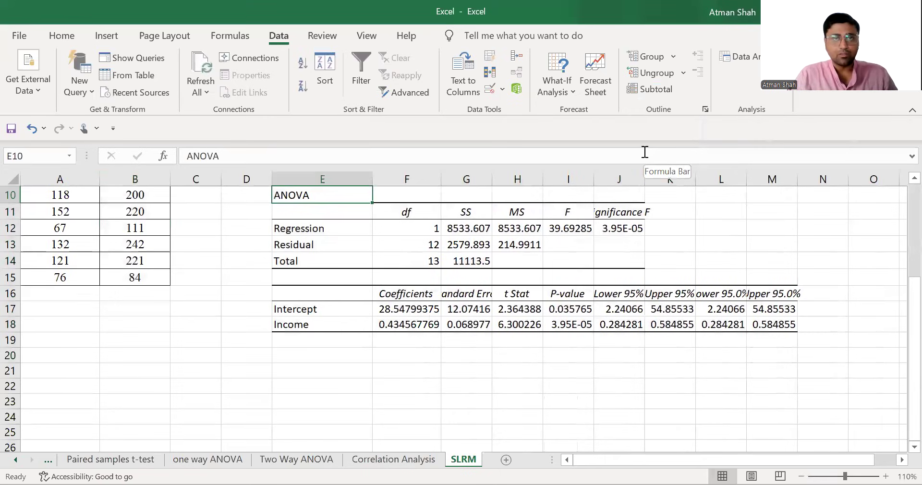
double_click(644, 179)
Fill the F value and Significance F cells of the ANOVA table, I12 and J12, with yellow.
left_click(72, 38)
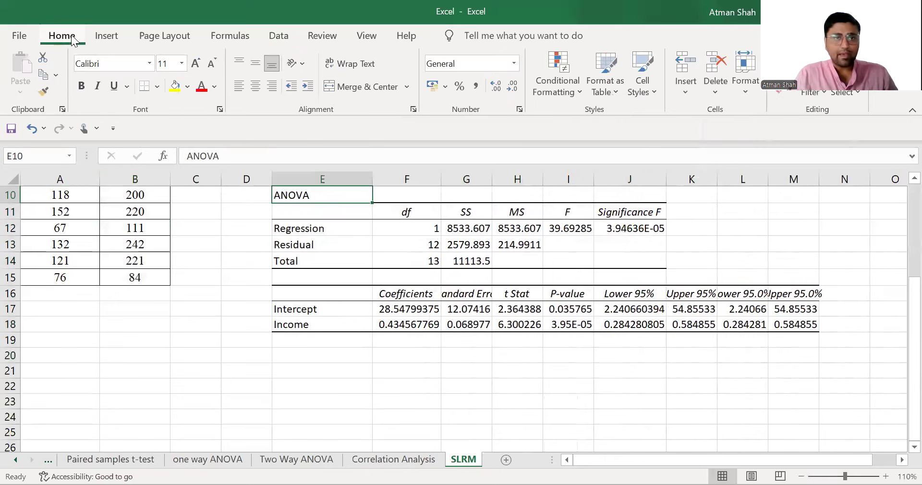
left_click(568, 228)
left_click(176, 88)
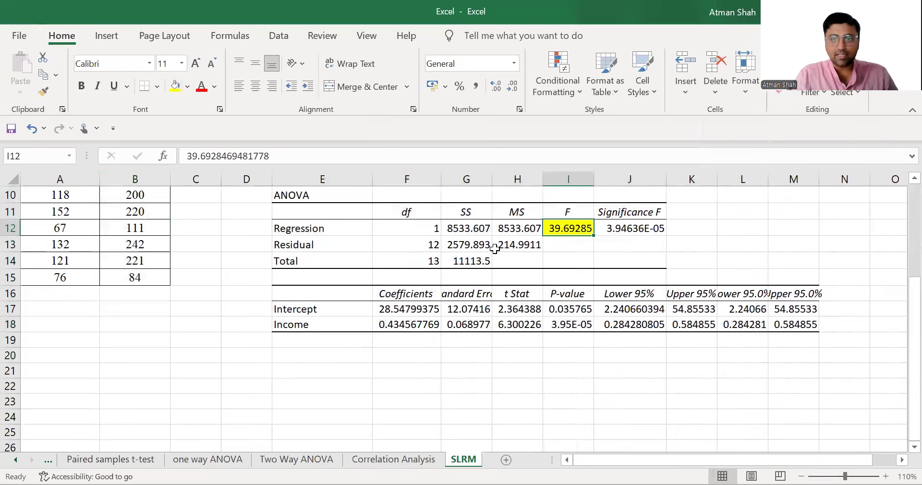
left_click(629, 228)
left_click(176, 87)
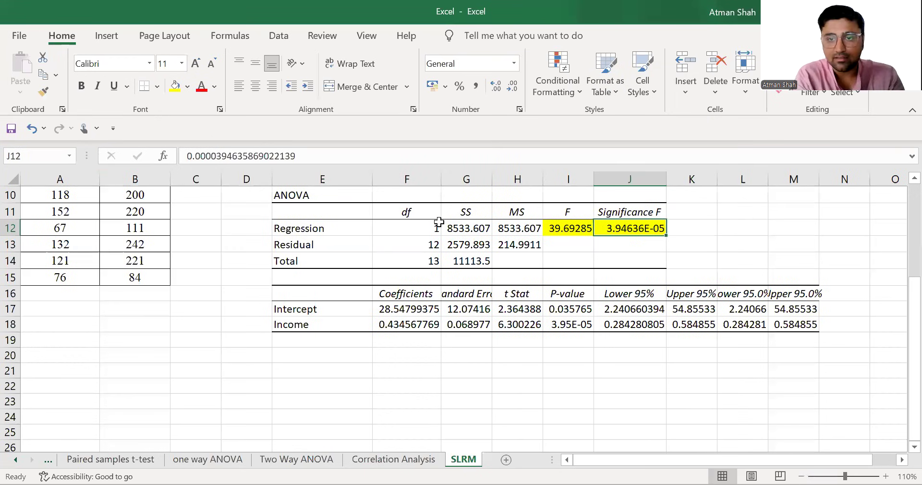
Circle the Significance F value in blue and handwrite "< 0.05" beside it.
left_click_drag(638, 213, 619, 211)
left_click_drag(709, 215, 722, 237)
left_click_drag(730, 217, 732, 217)
left_click_drag(747, 225, 767, 210)
mouse_move(788, 207)
left_mouse_down()
mouse_move(780, 220)
mouse_move(800, 194)
left_mouse_up()
Handwrite the conclusion "reject H0" beside the 0.05 comparison.
left_click_drag(776, 247, 802, 220)
left_click_drag(797, 238, 815, 260)
left_click_drag(833, 224, 839, 234)
left_click_drag(834, 222, 848, 218)
mouse_move(861, 228)
left_mouse_down()
mouse_move(872, 205)
mouse_move(871, 218)
left_mouse_up()
left_click_drag(880, 217, 880, 218)
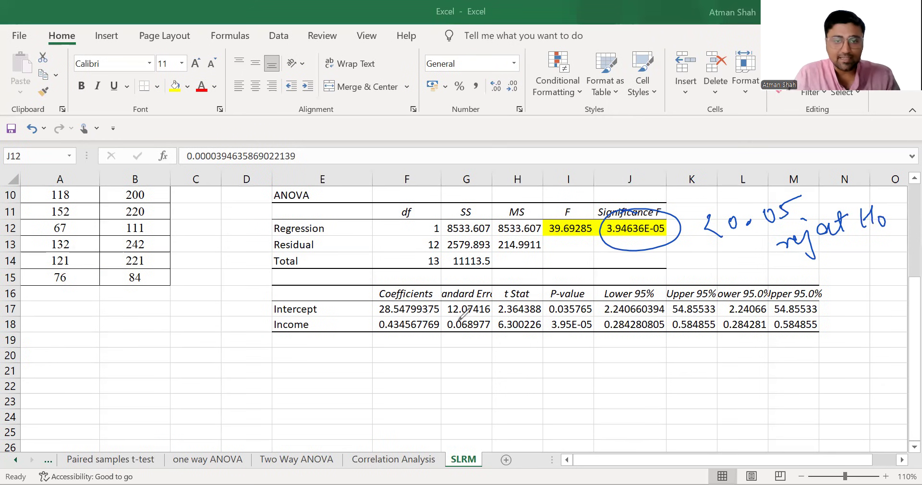
Fill the Intercept row's coefficient, t Stat and P-value cells with yellow.
left_click(390, 312)
left_click(177, 87)
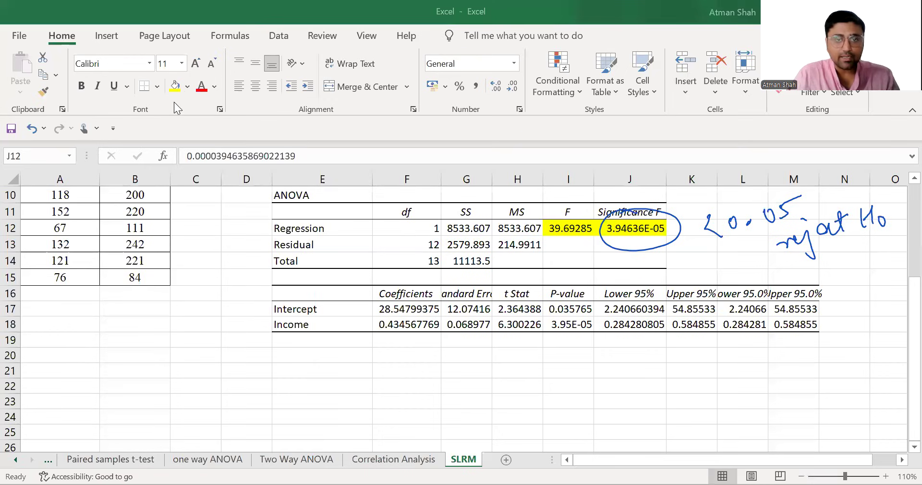
left_click(507, 312)
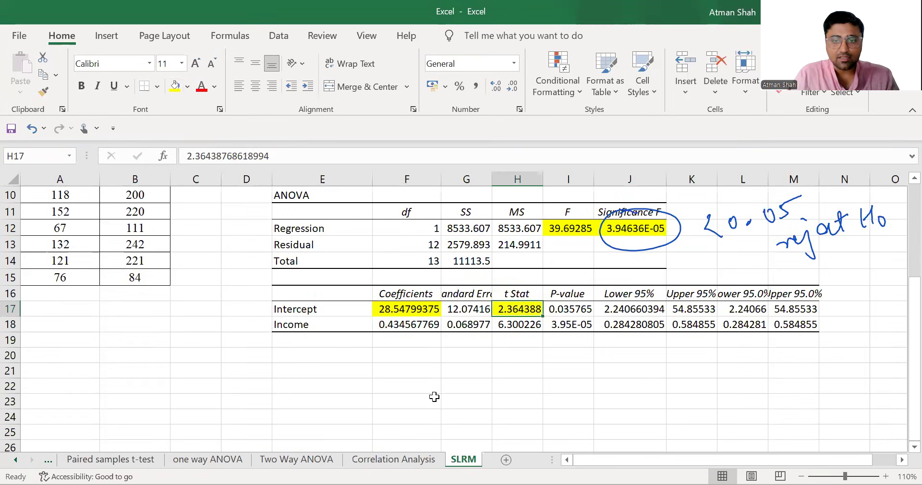
left_click(561, 311)
left_click(176, 88)
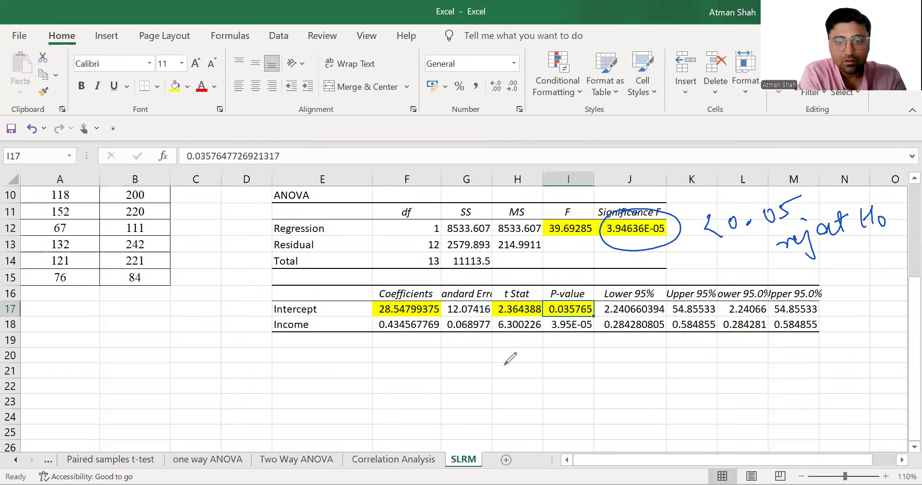
Handwrite "α̂ = 28.54" in blue below the coefficients table.
mouse_move(506, 364)
left_mouse_down()
mouse_move(505, 385)
mouse_move(531, 367)
left_mouse_up()
mouse_move(519, 374)
left_mouse_down()
mouse_move(531, 373)
mouse_move(509, 355)
mouse_move(566, 381)
mouse_move(579, 370)
left_mouse_up()
left_click_drag(590, 378, 606, 378)
left_click_drag(618, 363, 624, 389)
Handwrite "β̂ =" in blue below the α̂ estimate.
mouse_move(498, 436)
left_mouse_down()
mouse_move(511, 408)
mouse_move(498, 423)
left_mouse_up()
left_click_drag(497, 403, 540, 409)
left_click_drag(531, 416, 544, 416)
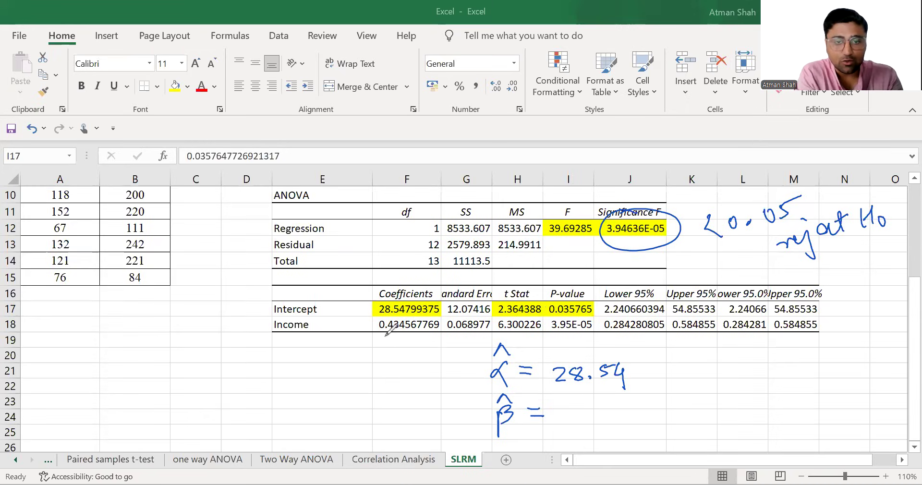
Underline the Income row's coefficient, t Stat and P-value in blue.
left_click_drag(378, 335, 430, 336)
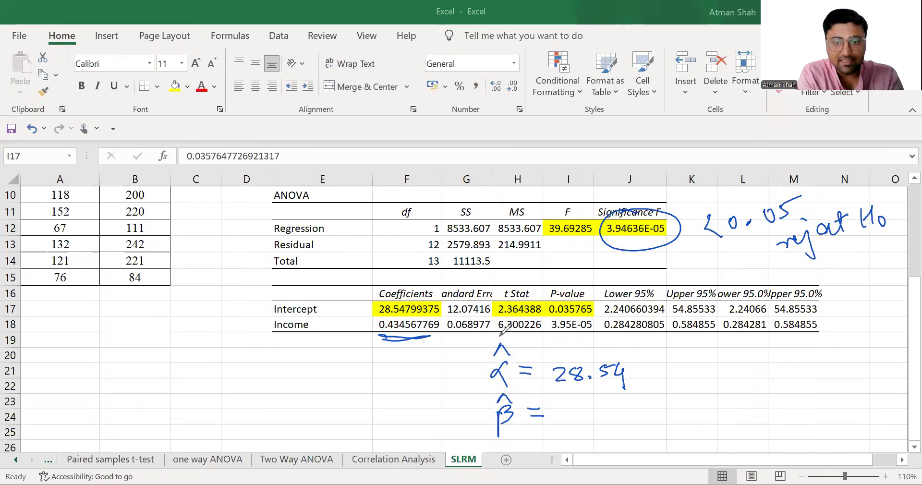
left_click_drag(494, 336, 544, 336)
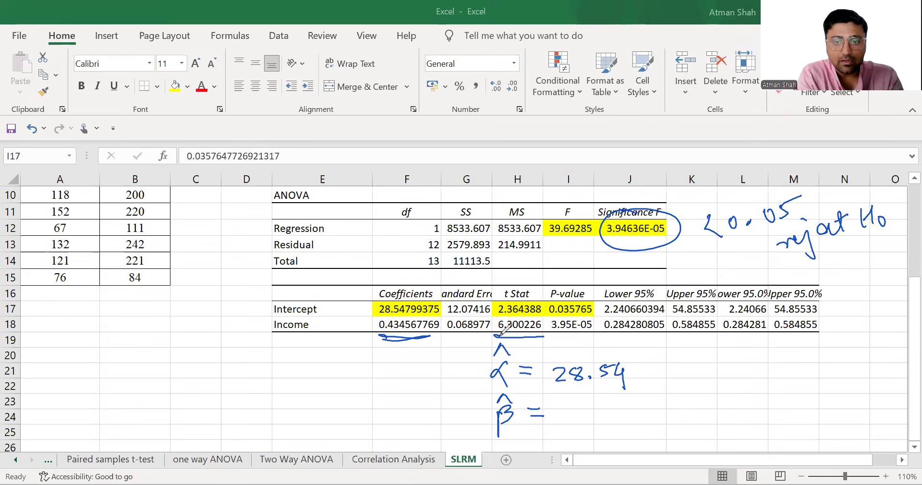
left_click_drag(554, 338, 601, 336)
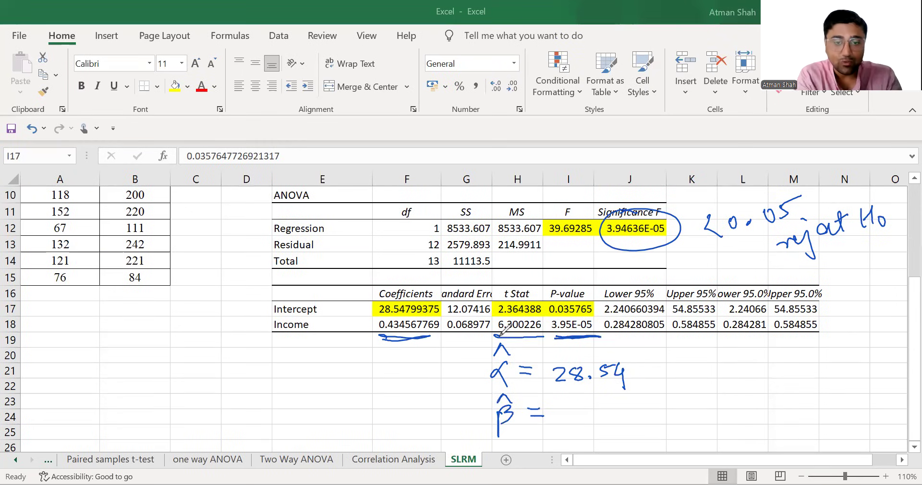
Handwrite "0.43" in blue after "β̂ =" to complete the slope estimate.
left_click(577, 413)
left_click_drag(567, 406, 604, 416)
left_click_drag(603, 406, 604, 423)
mouse_move(608, 401)
left_mouse_down()
mouse_move(622, 408)
mouse_move(613, 415)
left_mouse_up()
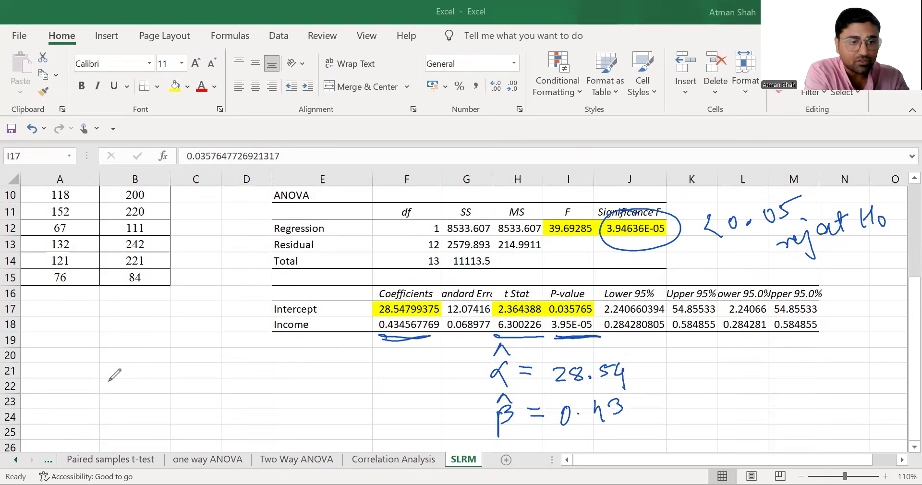
Handwrite the fitted equation "Ê = 28.54 + 0.43 (Income)" in pink below the coefficients table and circle its 0.43 in blue.
mouse_move(112, 379)
left_mouse_down()
mouse_move(110, 408)
mouse_move(136, 390)
mouse_move(140, 397)
left_mouse_up()
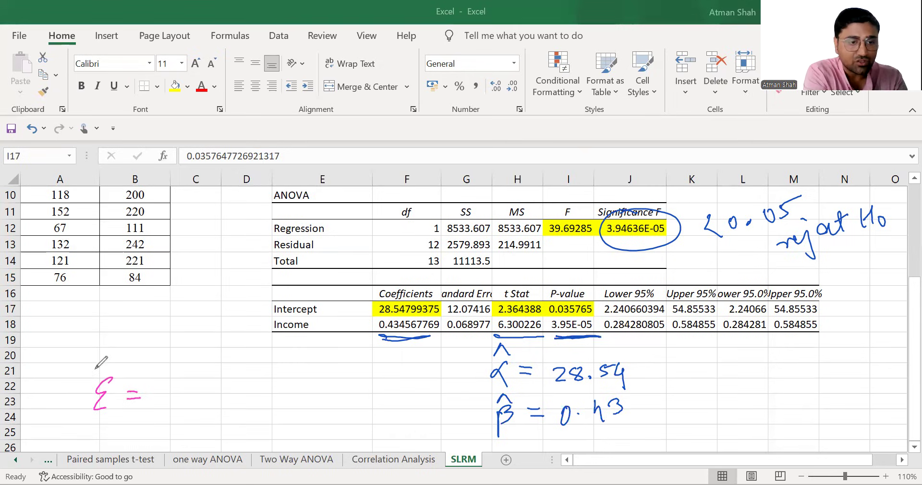
left_click_drag(93, 374, 106, 370)
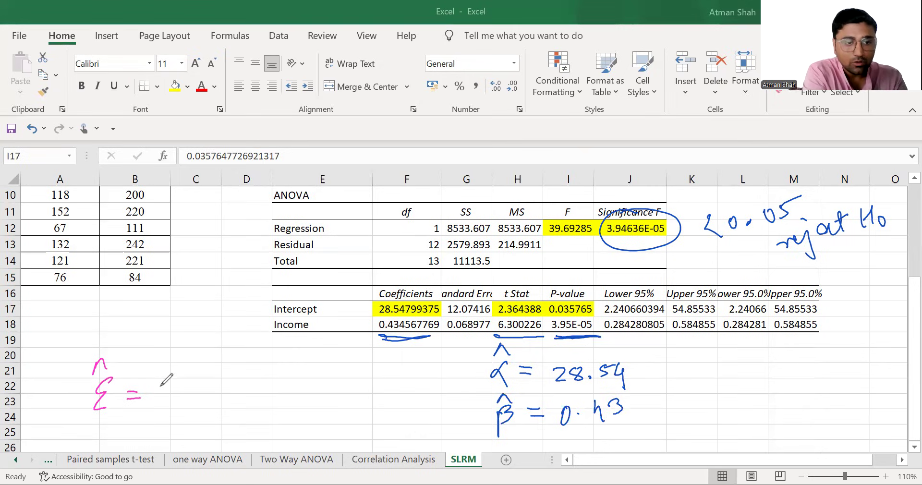
left_click_drag(158, 391, 169, 401)
mouse_move(183, 389)
left_mouse_down()
mouse_move(206, 404)
mouse_move(218, 385)
mouse_move(230, 407)
mouse_move(260, 405)
left_mouse_up()
left_click(196, 396)
left_click_drag(250, 395, 317, 400)
left_click(302, 403)
mouse_move(315, 387)
left_mouse_down()
mouse_move(314, 410)
mouse_move(370, 397)
left_mouse_up()
mouse_move(361, 387)
left_mouse_down()
mouse_move(375, 384)
mouse_move(378, 395)
mouse_move(408, 388)
left_mouse_up()
left_click_drag(416, 395, 444, 396)
left_click_drag(450, 374, 443, 404)
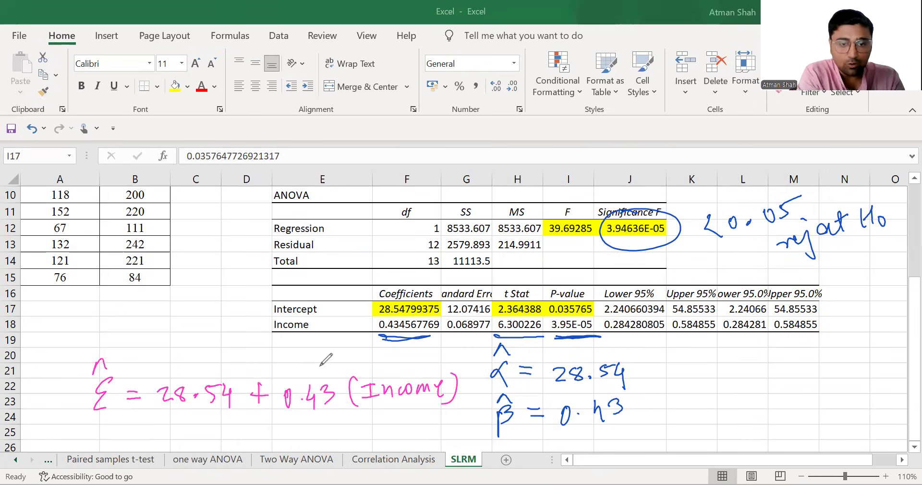
left_click_drag(314, 365, 341, 377)
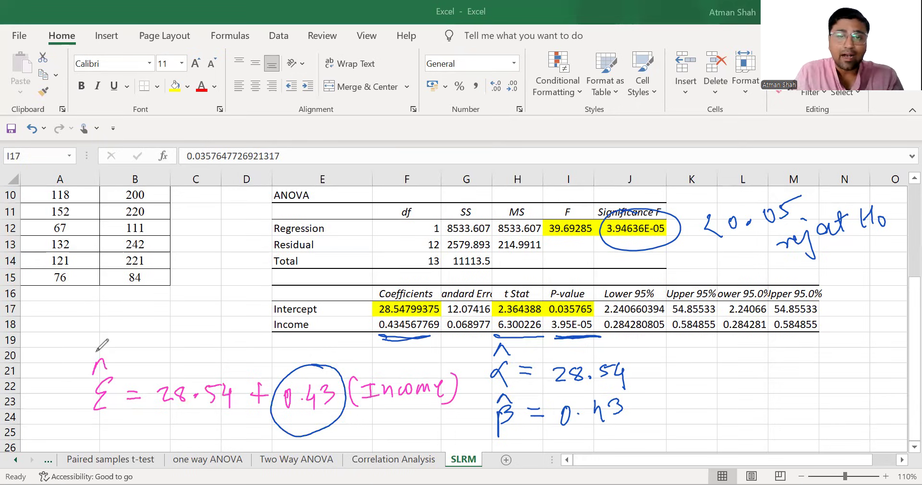
Clear all handwritten annotations and fill the R Square label and value cells in Regression Statistics with yellow.
left_click(5, 50)
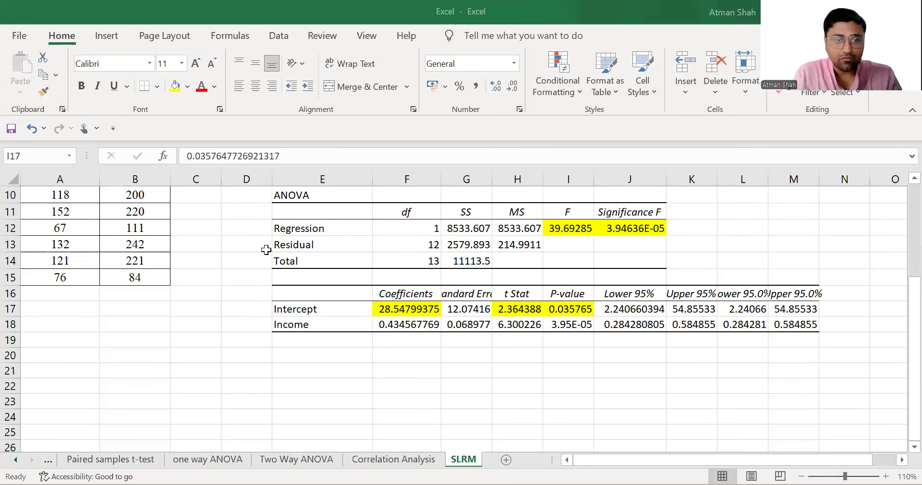
scroll(382, 266, "up", 3)
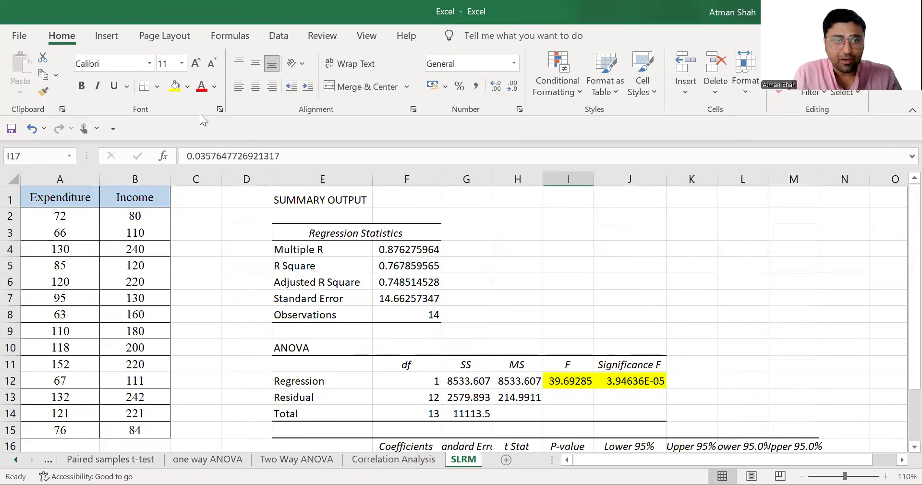
left_click_drag(336, 266, 388, 266)
left_click(176, 86)
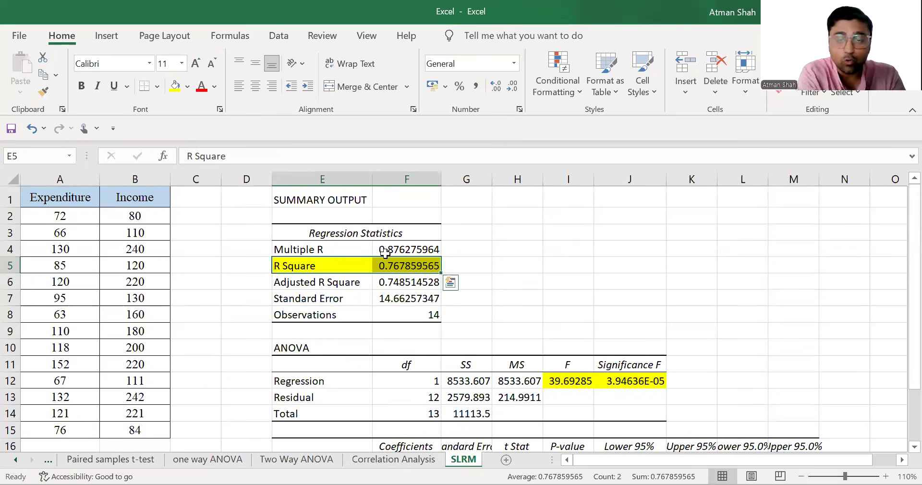
Draw a blue arrow from the R Square value and handwrite "coefficient of" beside it.
left_click_drag(455, 267, 513, 270)
mouse_move(505, 279)
left_mouse_down()
mouse_move(503, 257)
mouse_move(548, 276)
left_mouse_up()
left_click_drag(558, 267, 557, 268)
left_click_drag(572, 264, 587, 279)
left_click_drag(603, 251, 598, 282)
left_click_drag(583, 264, 606, 262)
mouse_move(608, 263)
left_mouse_down()
mouse_move(609, 281)
mouse_move(635, 273)
left_mouse_up()
mouse_move(639, 270)
left_mouse_down()
mouse_move(651, 259)
mouse_move(672, 273)
left_mouse_up()
left_click_drag(663, 259, 681, 257)
left_click_drag(696, 261, 716, 275)
left_click_drag(706, 261, 727, 260)
Handwrite "determination" in blue below "coefficient of".
mouse_move(675, 291)
left_mouse_down()
mouse_move(667, 302)
mouse_move(677, 309)
left_mouse_up()
left_click_drag(680, 300, 705, 306)
left_click_drag(692, 295, 713, 293)
left_click_drag(713, 301, 733, 296)
left_click_drag(735, 296, 763, 307)
left_click_drag(762, 280, 763, 282)
left_click_drag(776, 291, 790, 304)
left_click_drag(802, 297, 807, 305)
left_click_drag(813, 282, 816, 307)
mouse_move(835, 284)
left_mouse_down()
mouse_move(829, 307)
mouse_move(867, 305)
left_mouse_up()
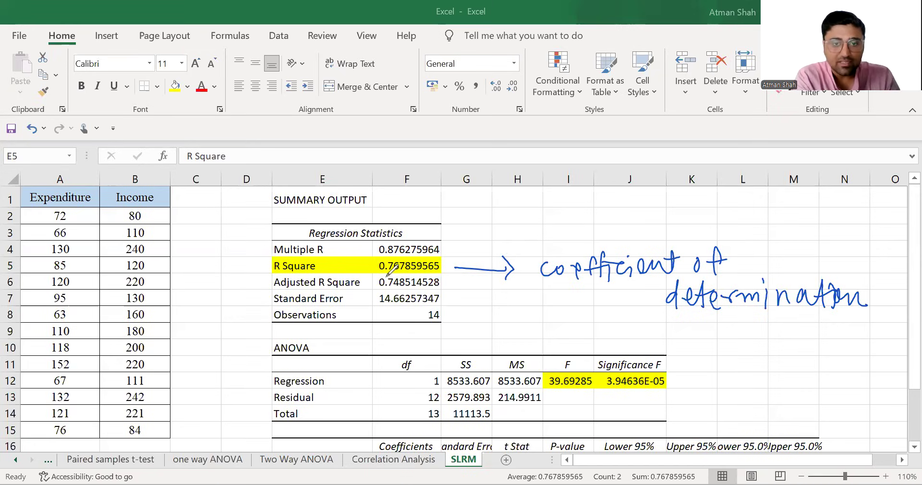
Handwrite "76%" in blue below the coefficient of determination note and circle it.
left_click_drag(714, 351, 731, 374)
left_click_drag(761, 340, 751, 361)
left_click_drag(778, 350, 785, 371)
left_click_drag(801, 352, 802, 358)
left_click_drag(831, 329, 744, 391)
Handwrite "E → Income" in blue below the circled percentage.
mouse_move(777, 328)
left_mouse_down()
mouse_move(727, 397)
mouse_move(742, 426)
mouse_move(793, 413)
mouse_move(795, 426)
left_mouse_up()
left_click(791, 399)
left_click_drag(814, 404, 827, 403)
left_click_drag(822, 403, 820, 421)
left_click_drag(814, 412, 835, 410)
mouse_move(835, 404)
left_mouse_down()
mouse_move(836, 422)
mouse_move(849, 418)
left_mouse_up()
left_click_drag(857, 409, 856, 419)
left_click_drag(864, 411, 867, 417)
left_click_drag(870, 409, 901, 417)
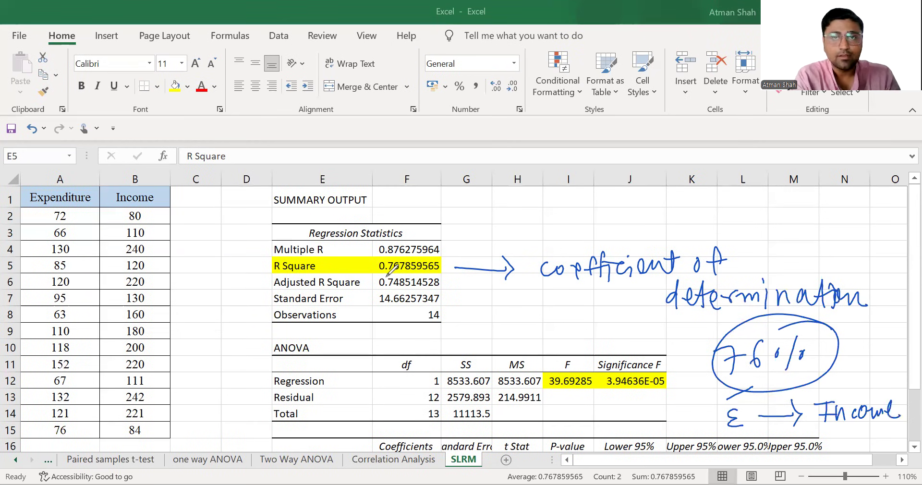